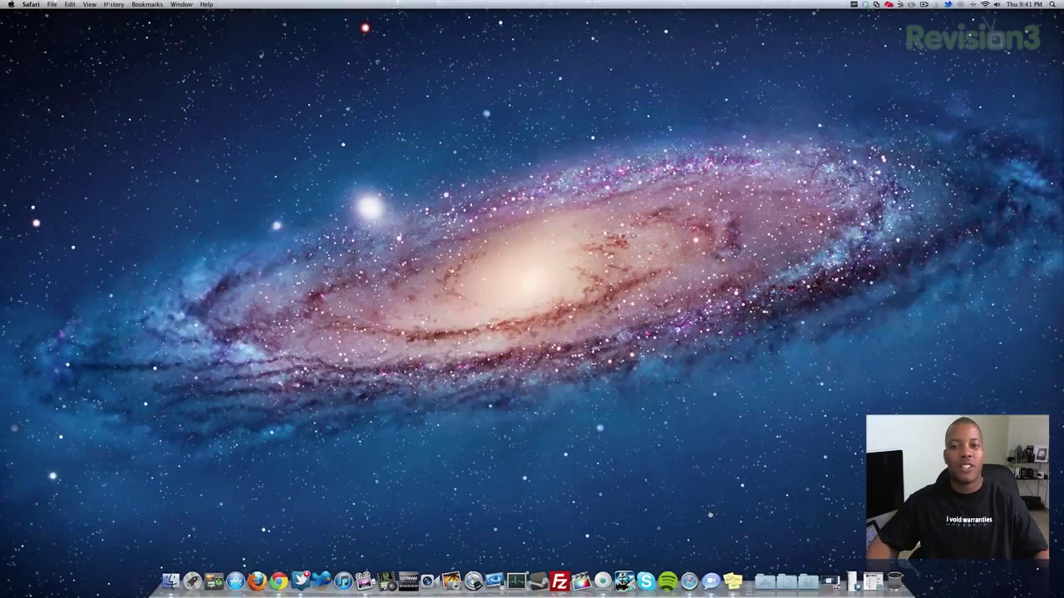
# - Restore the minimized Safari window showing the Facebook page from the Dock
pyautogui.click(689, 582)
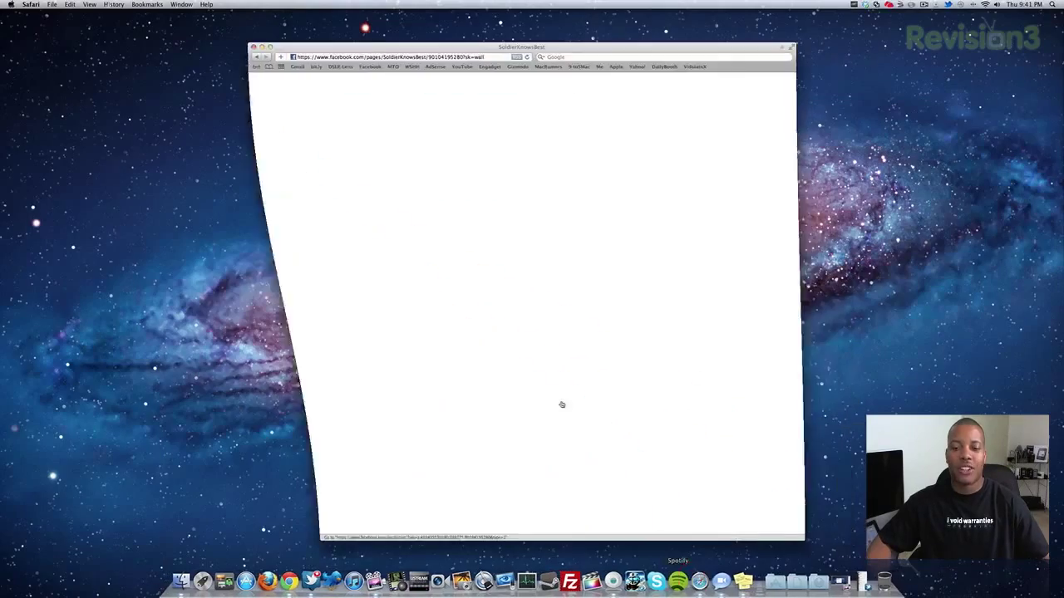
# - Scroll the Facebook page up and down, then minimize the Safari window into the Dock
pyautogui.scroll(3, 470, 330)
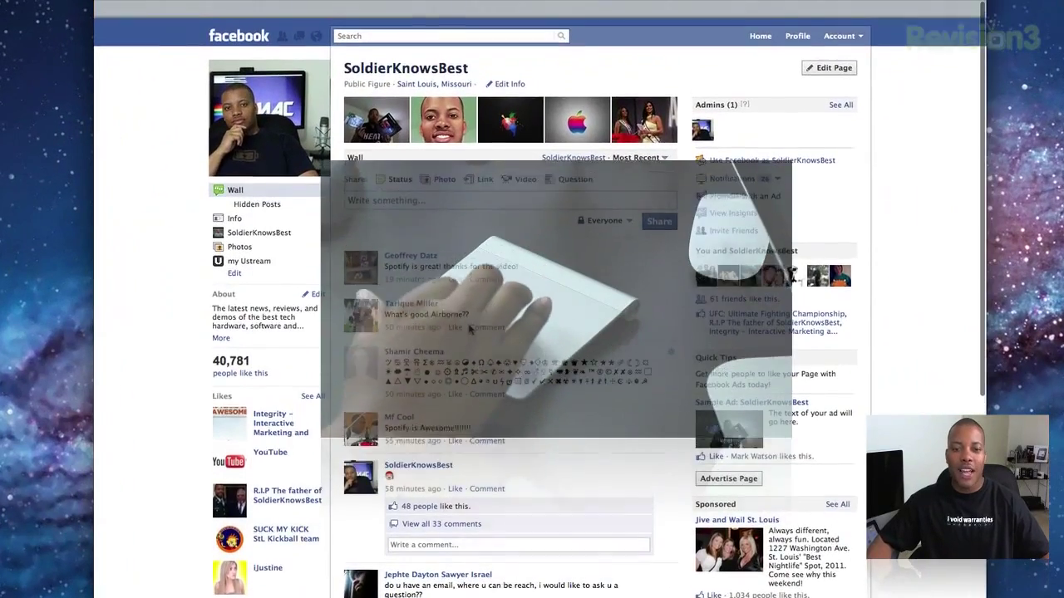
pyautogui.scroll(3, 469, 330)
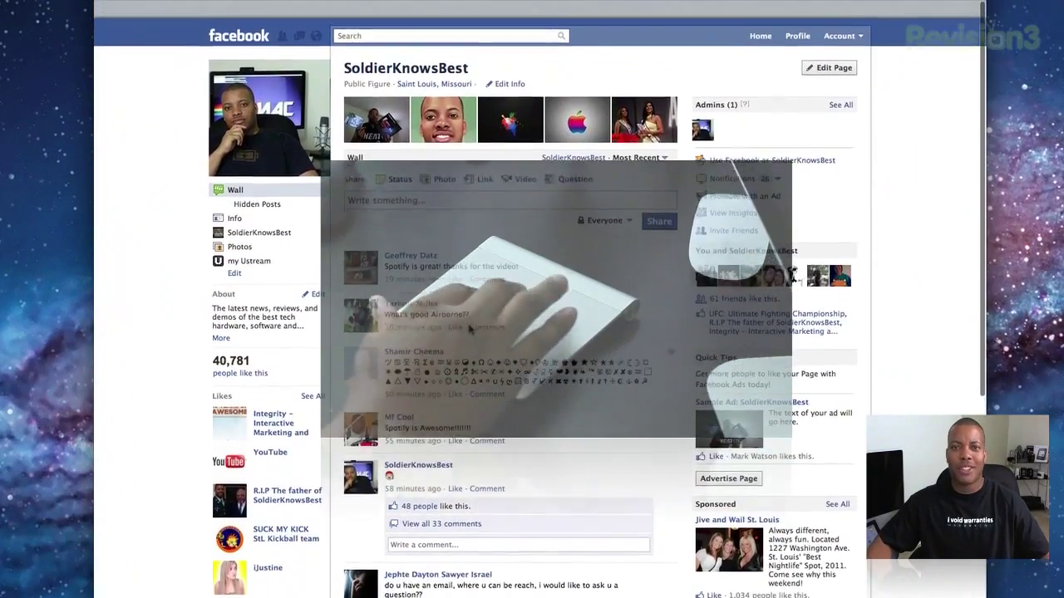
pyautogui.scroll(-15, 469, 330)
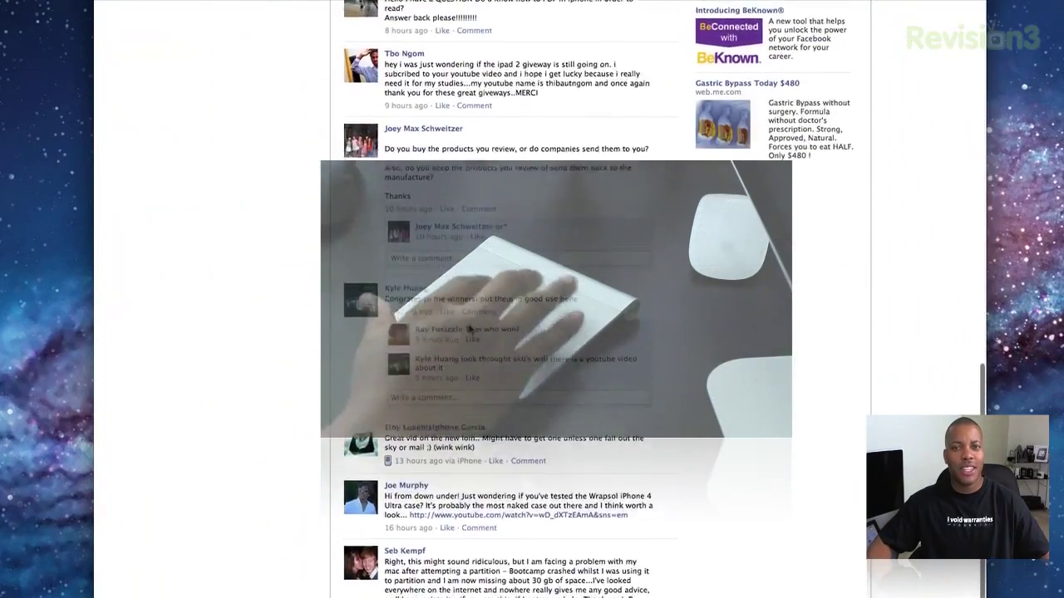
pyautogui.scroll(15, 472, 330)
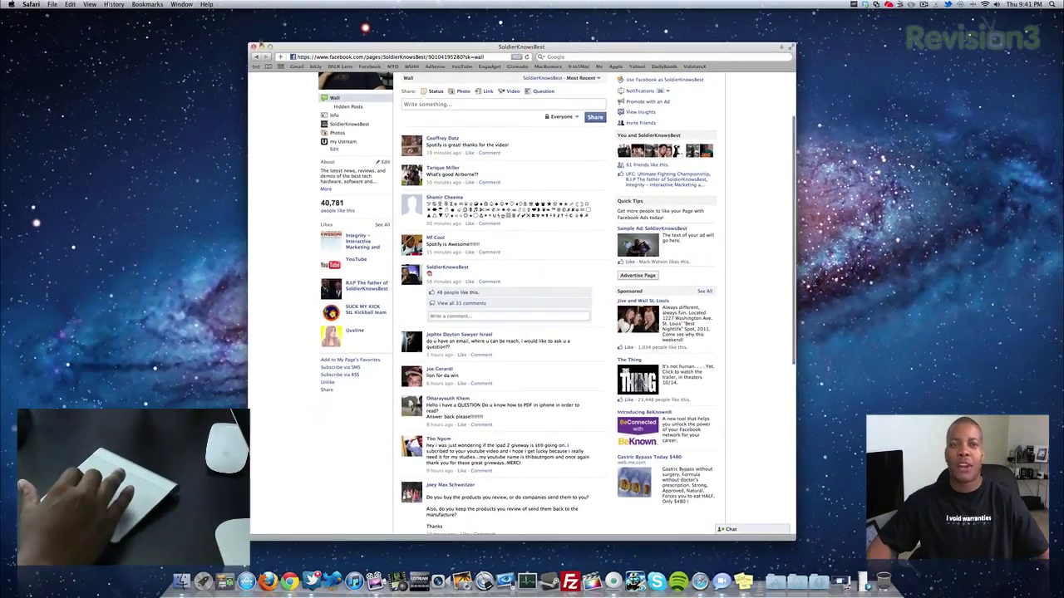
pyautogui.click(261, 46)
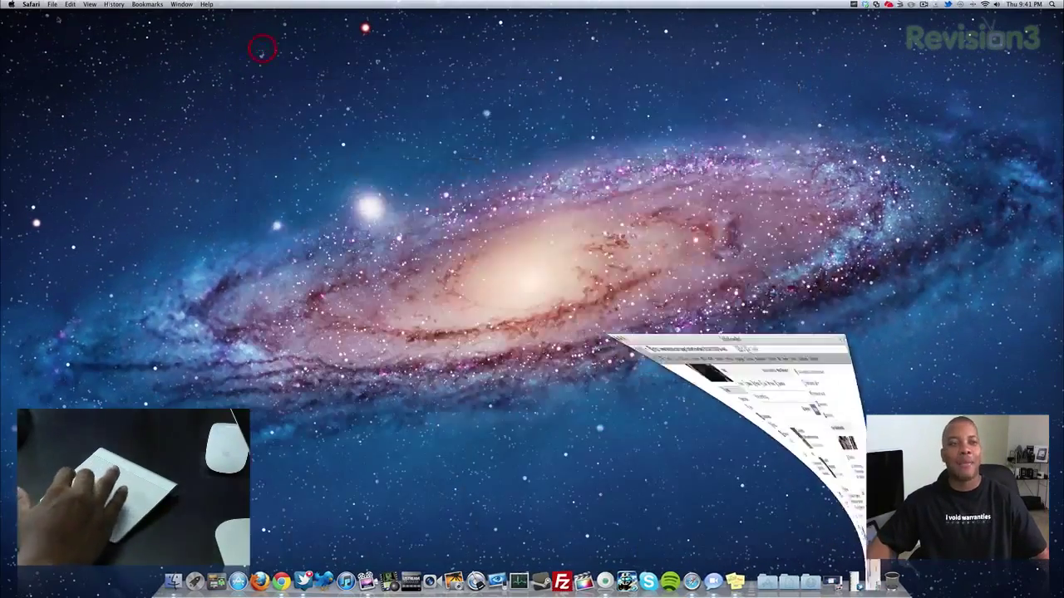
pyautogui.click(13, 9)
# - Uncheck 'Scroll direction: natural' in Trackpad settings and go back to all preference panes
pyautogui.click(133, 158)
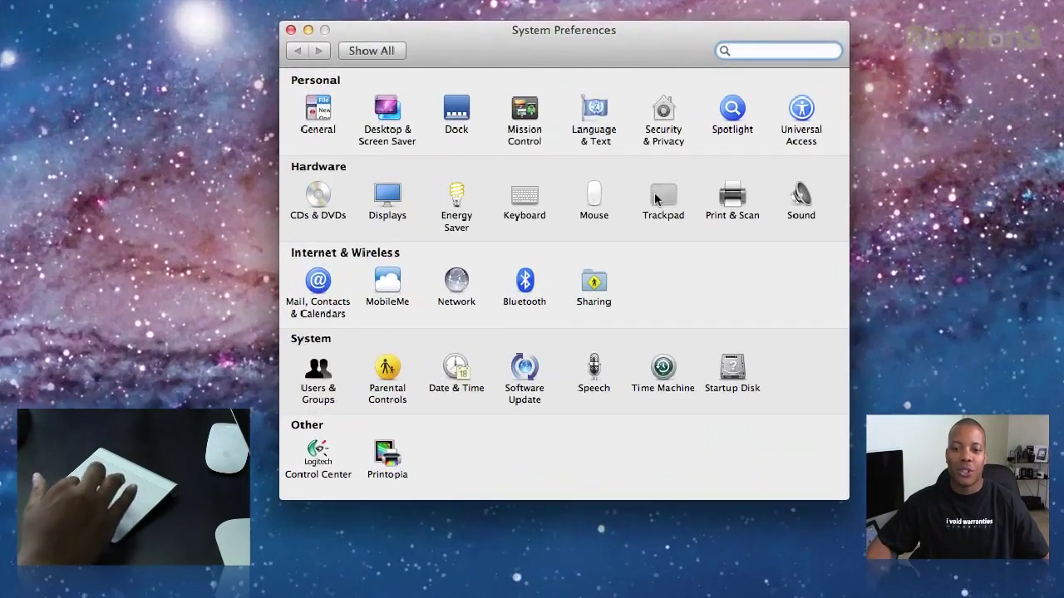
pyautogui.click(656, 199)
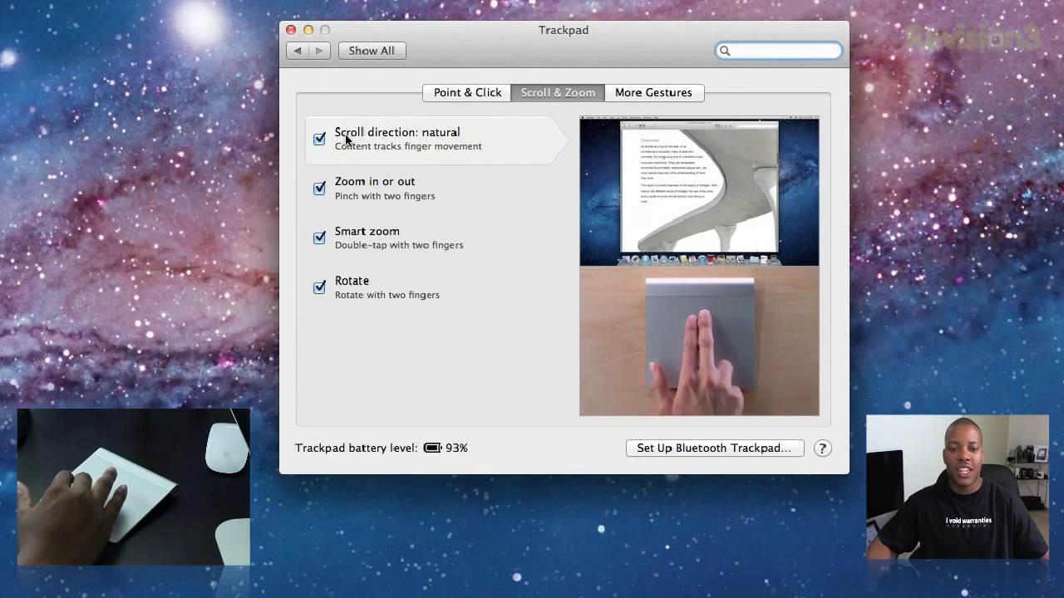
pyautogui.click(320, 141)
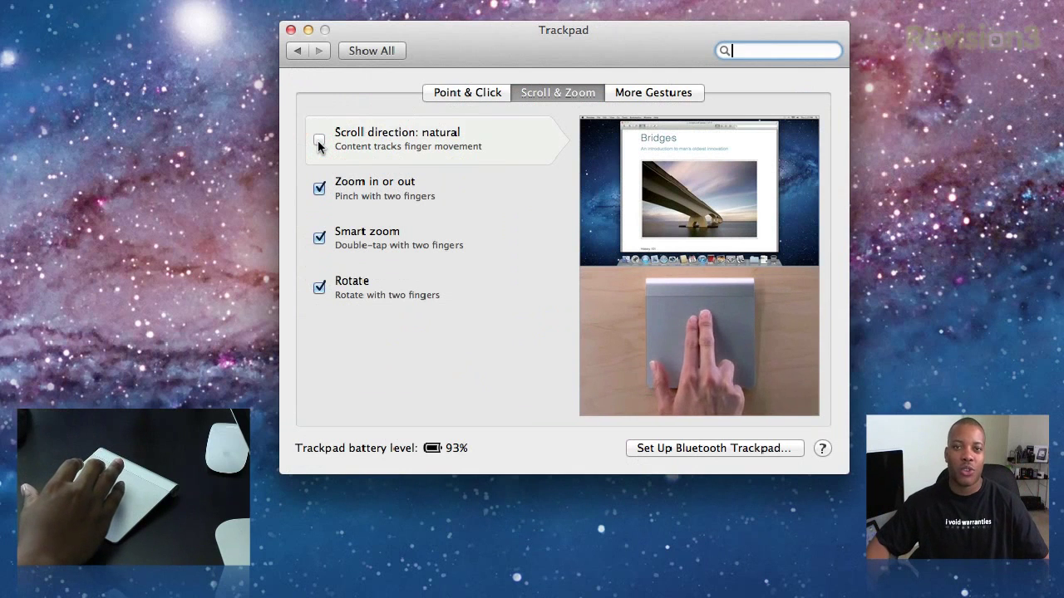
pyautogui.click(298, 50)
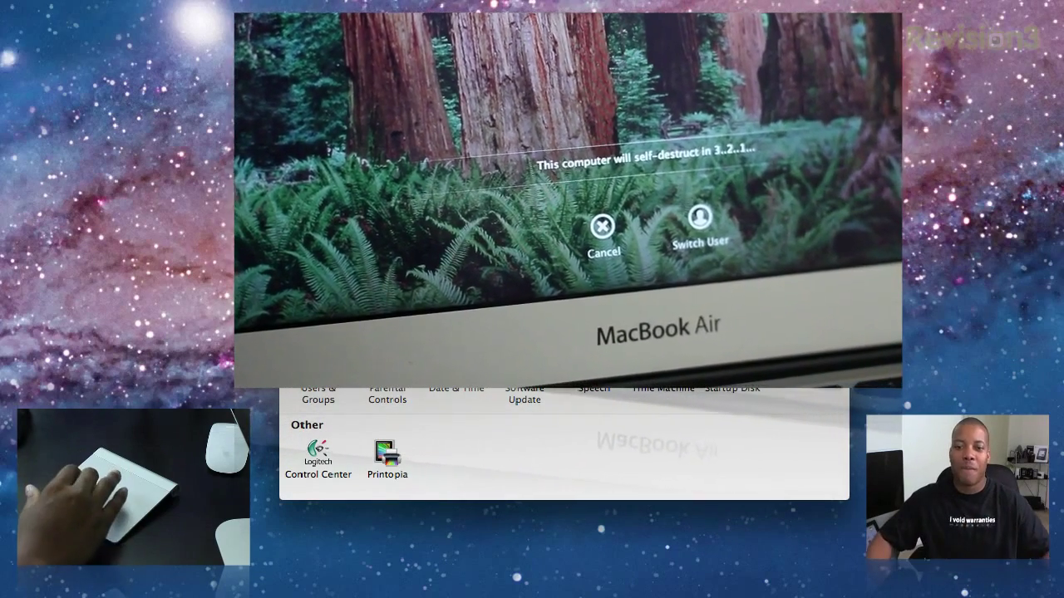
# - Unlock Security & Privacy with administrator credentials, return to all panes, and quit System Preferences
pyautogui.click(654, 110)
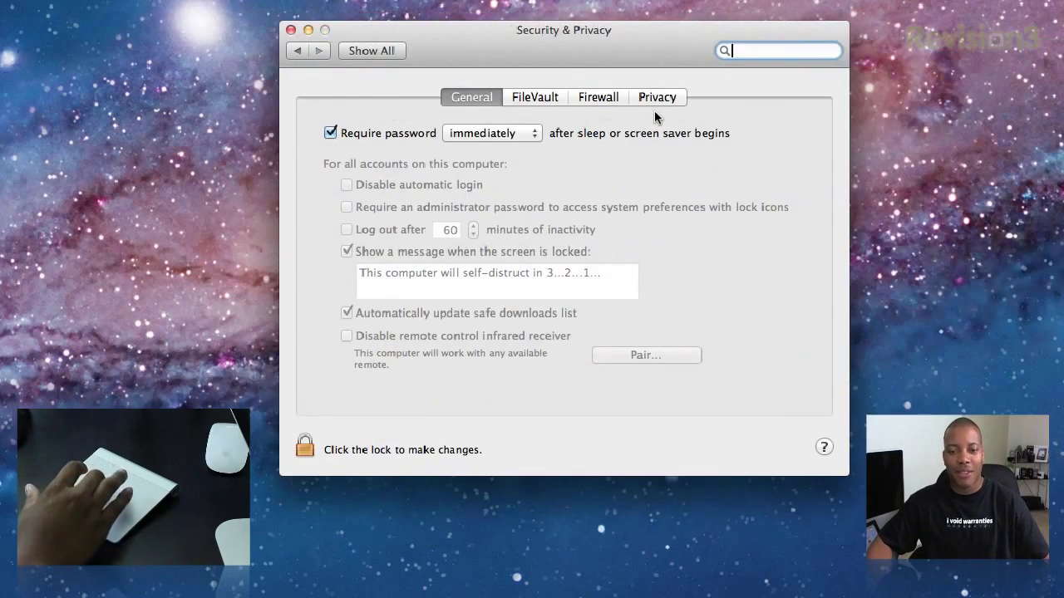
pyautogui.click(304, 450)
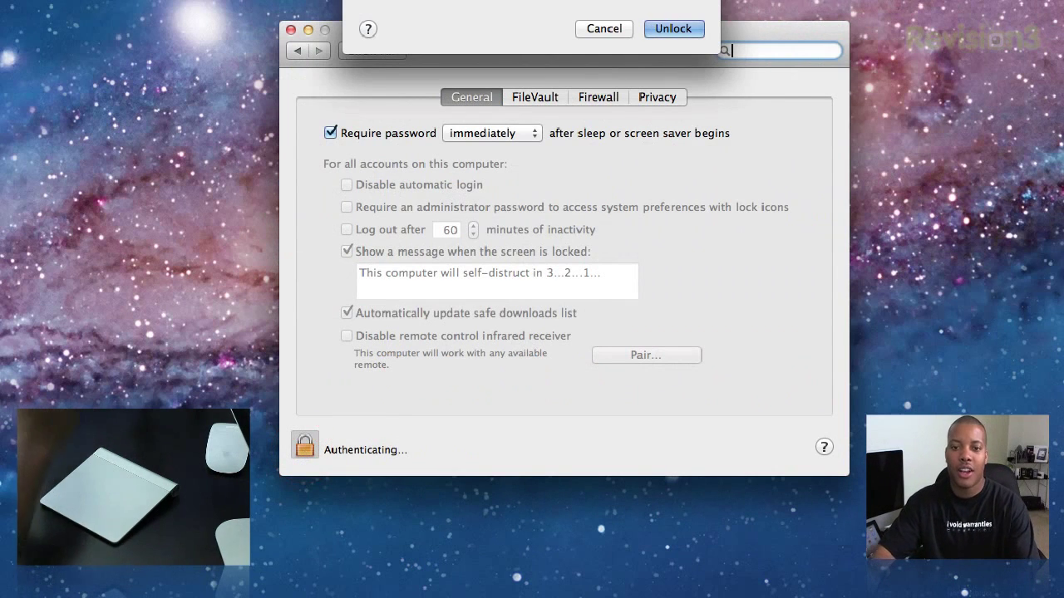
pyautogui.click(662, 31)
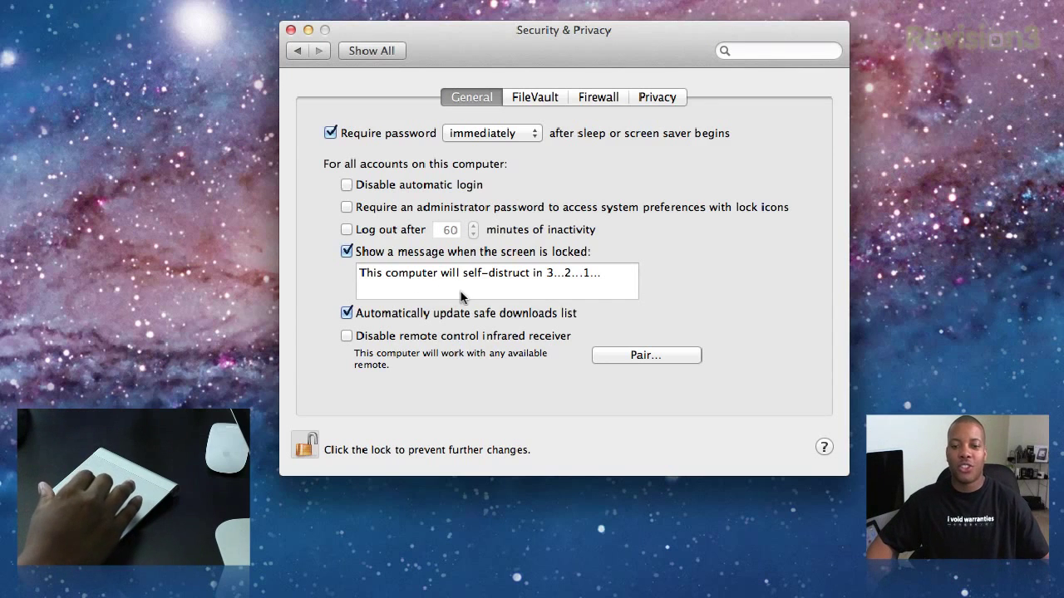
pyautogui.click(301, 51)
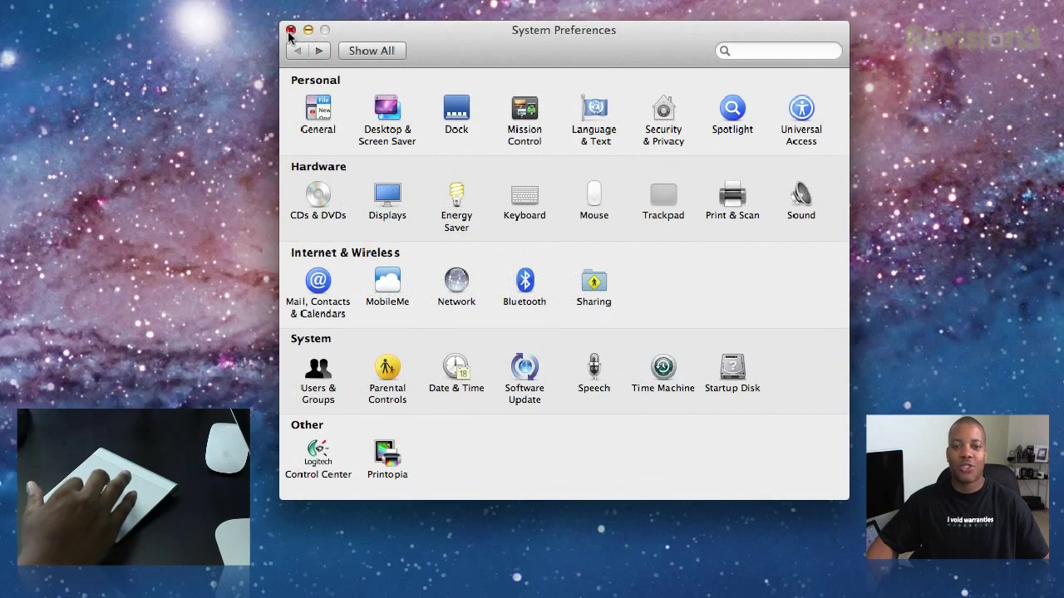
pyautogui.click(290, 30)
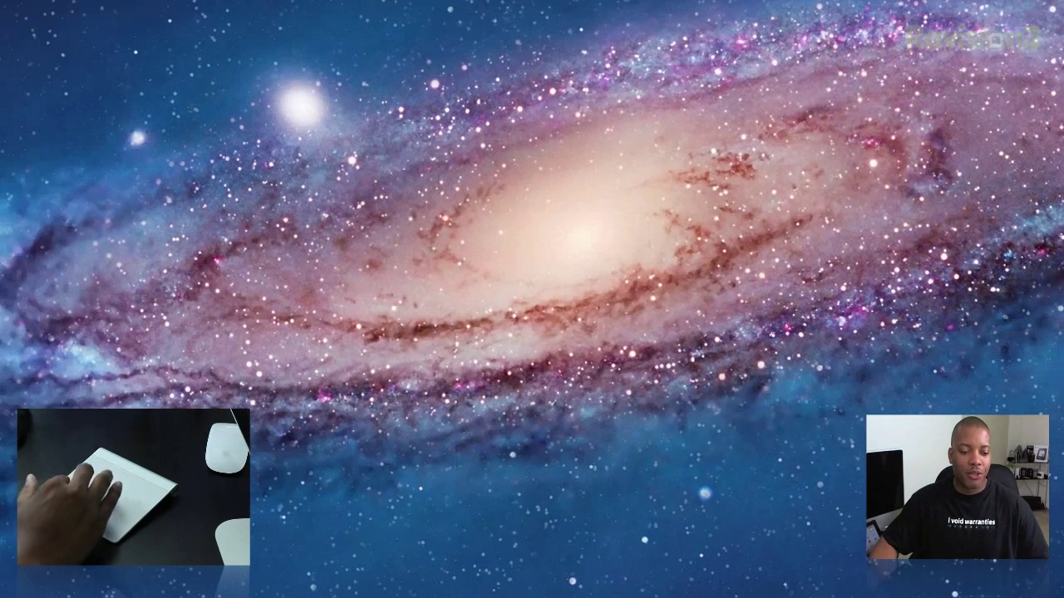
# - Open a new Finder window, select the 4 GB drive and view its Get Info window
pyautogui.press('super+n')
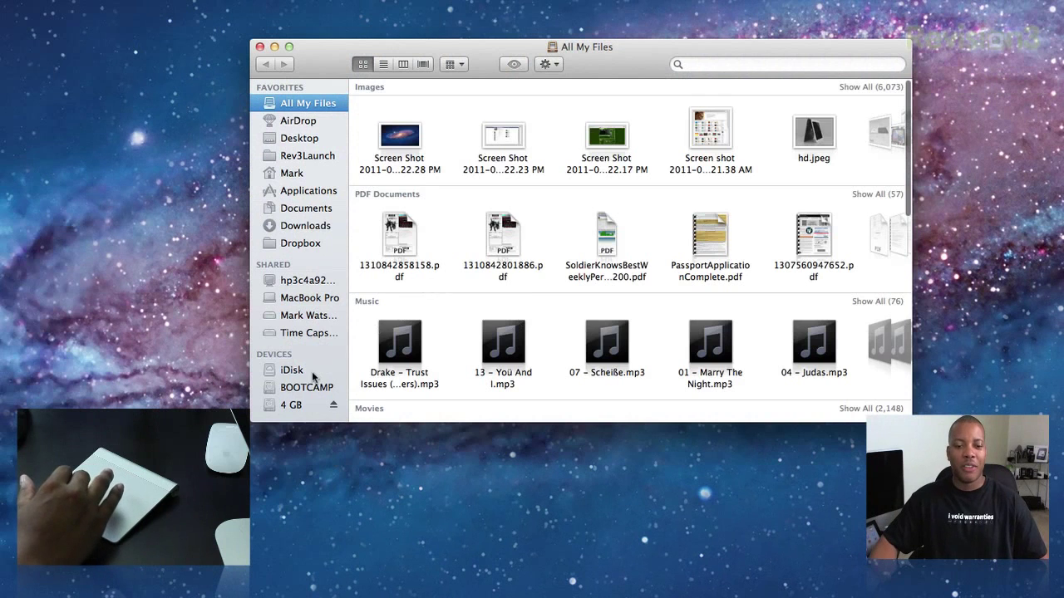
pyautogui.click(297, 404)
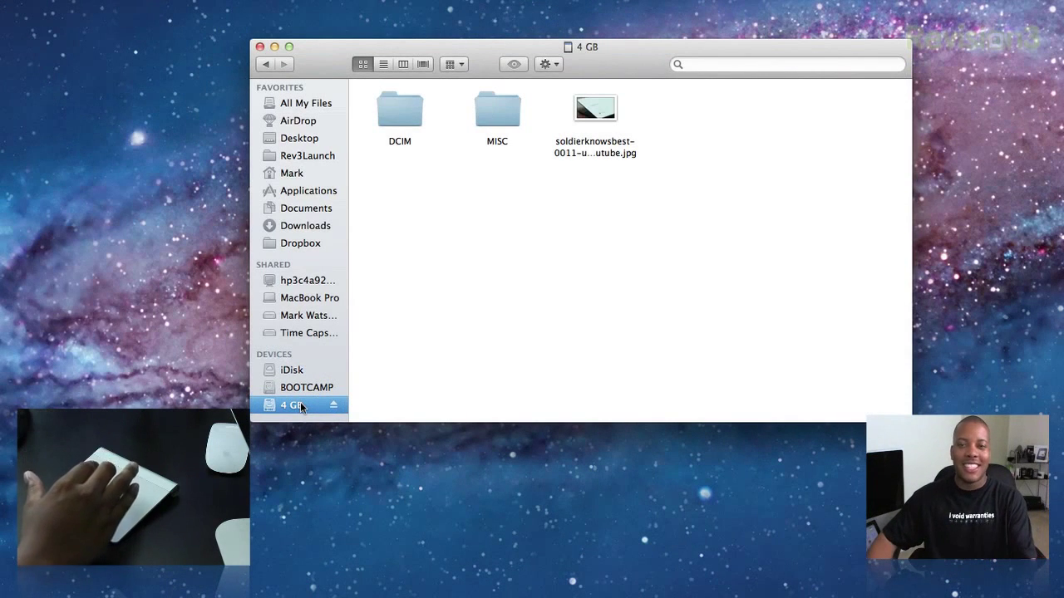
pyautogui.rightClick(294, 409)
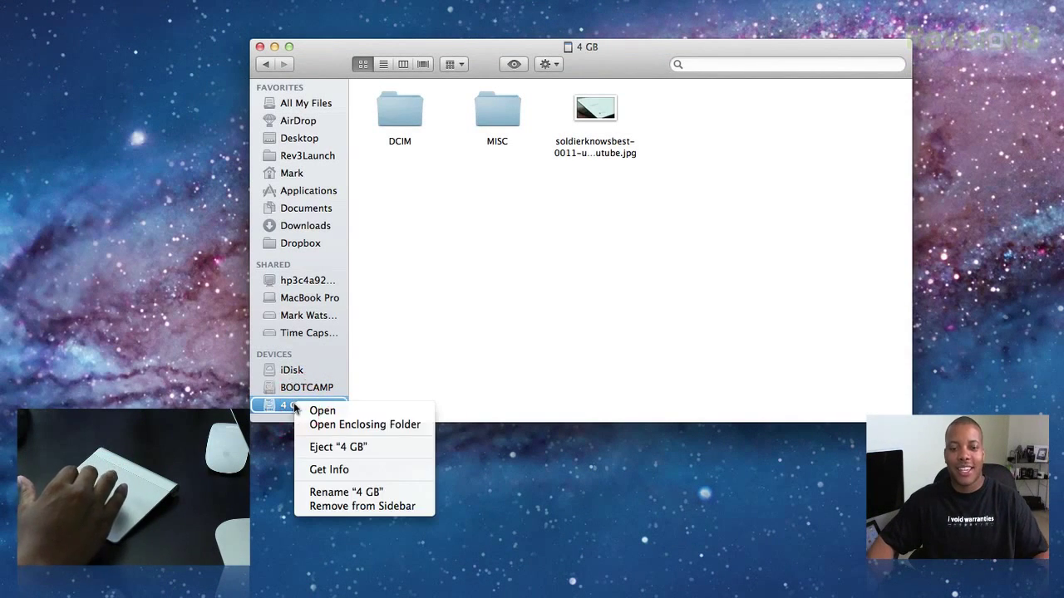
pyautogui.click(329, 468)
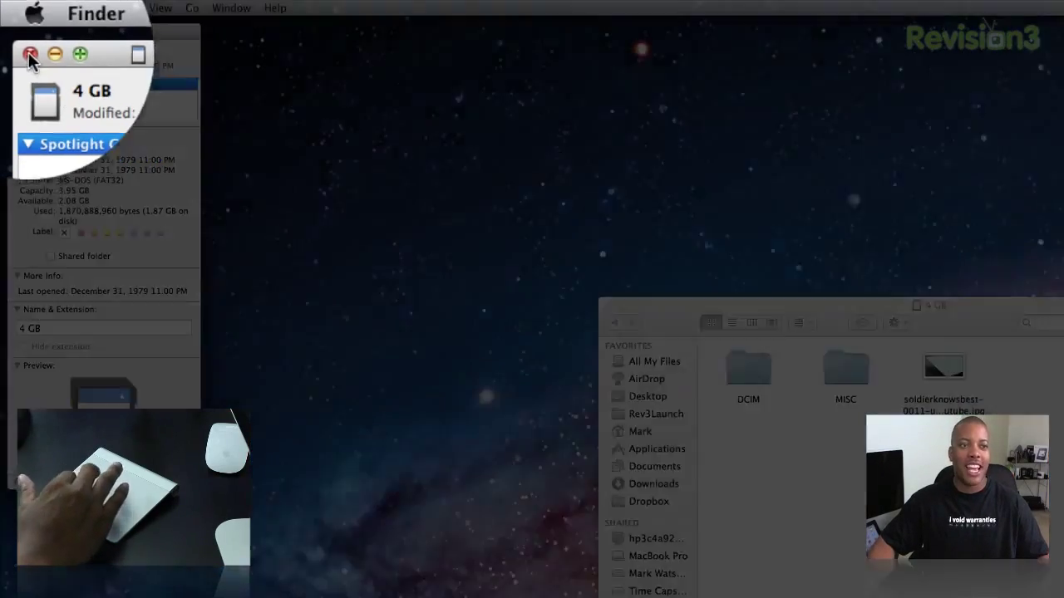
pyautogui.click(29, 54)
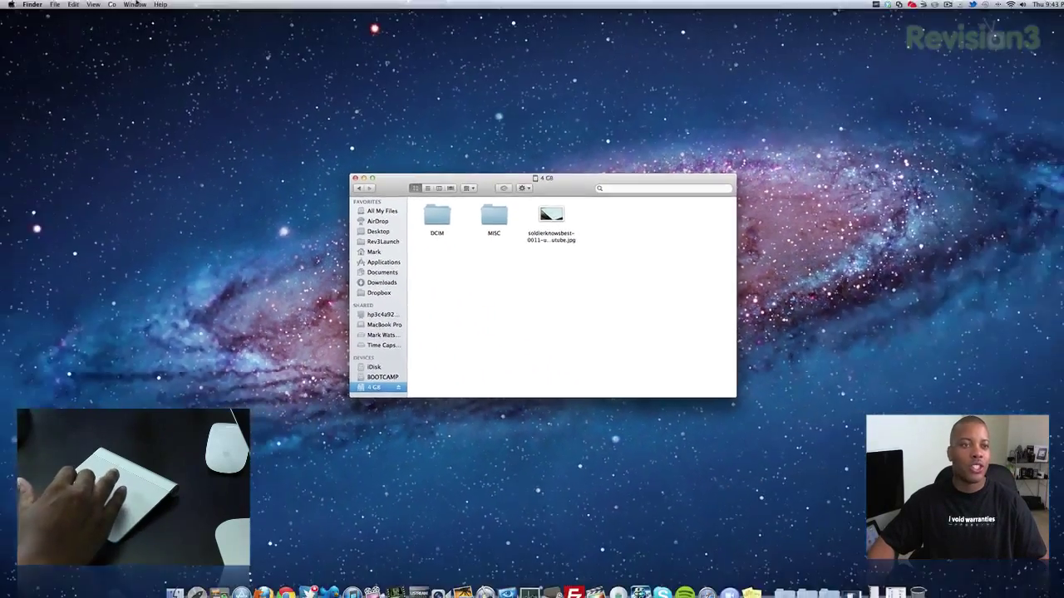
# - Show Finder's status bar reporting 3 items, 2.08 GB available, then close the window
pyautogui.click(129, 7)
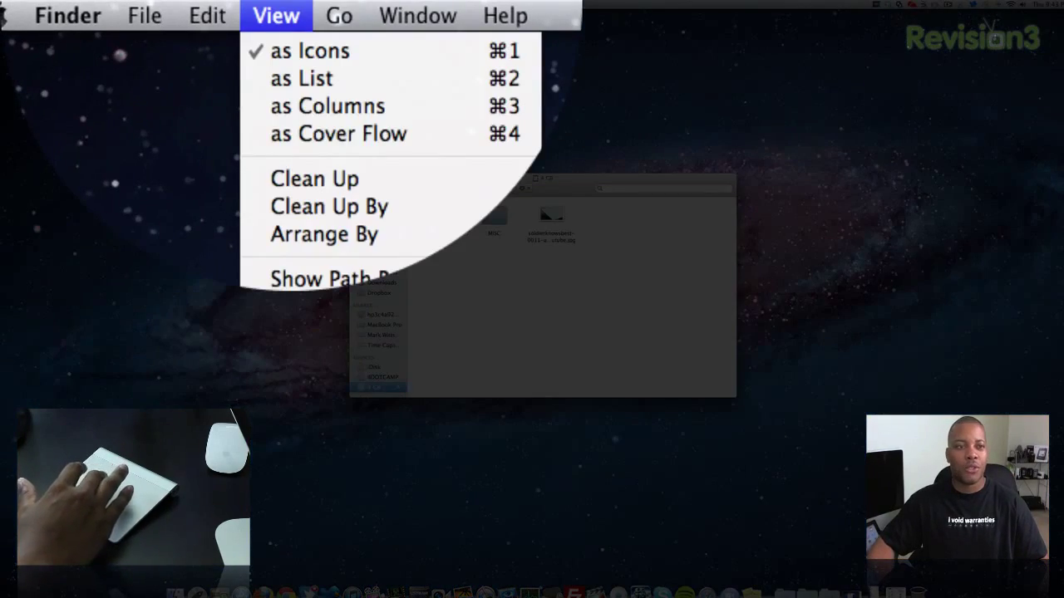
pyautogui.click(292, 299)
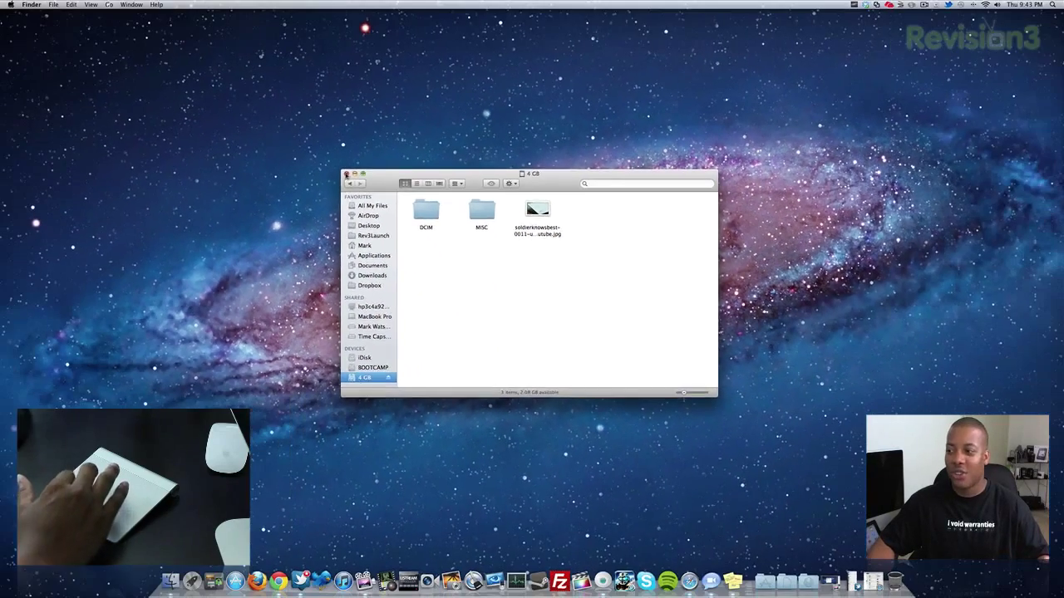
pyautogui.click(143, 19)
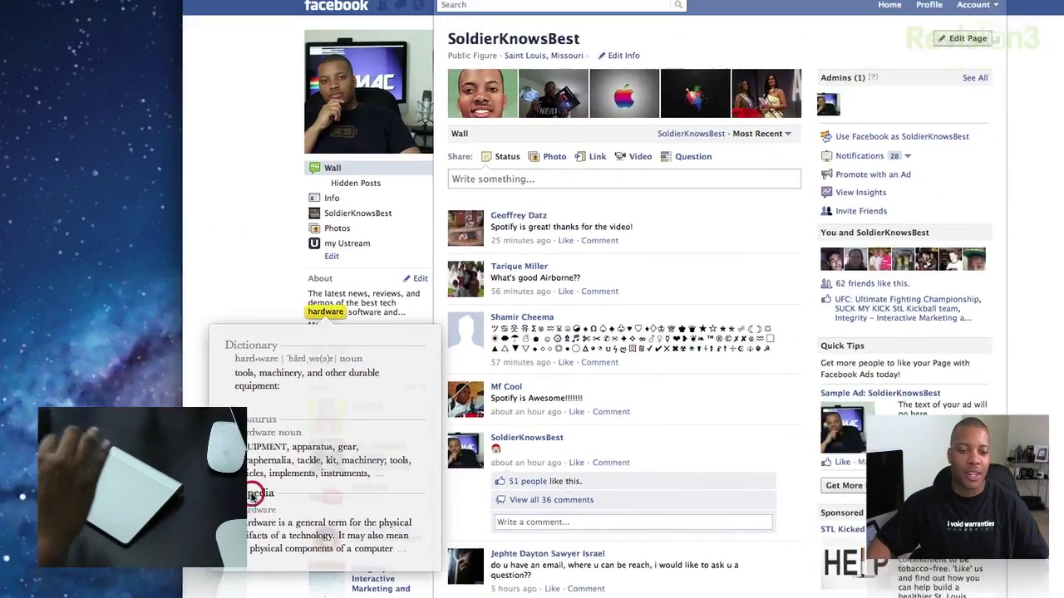
# - Open the full Wikipedia 'Hardware' article from Dictionary, then close the Dictionary window
pyautogui.click(594, 366)
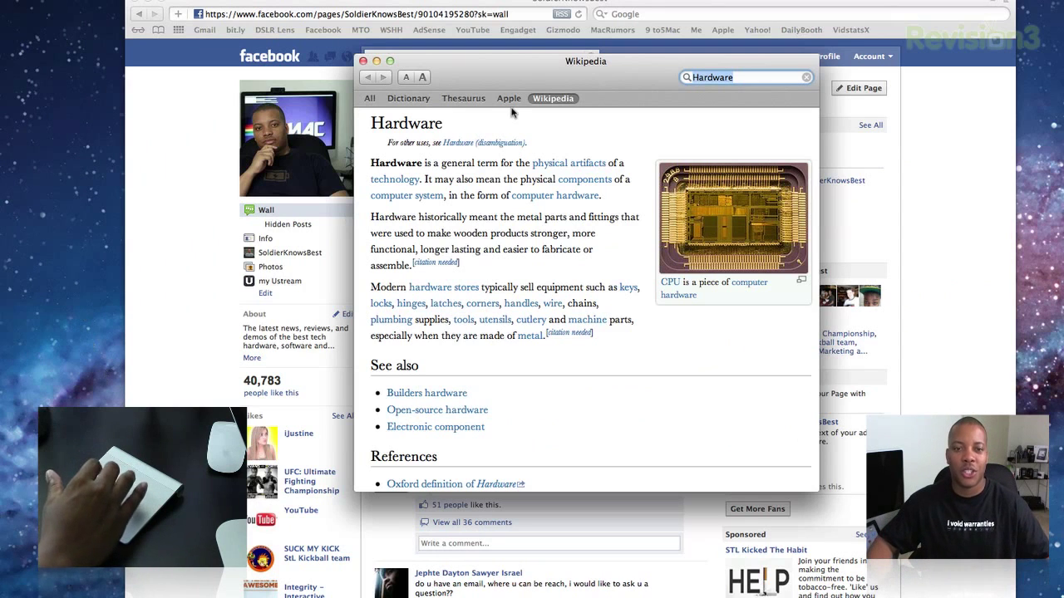
pyautogui.click(363, 61)
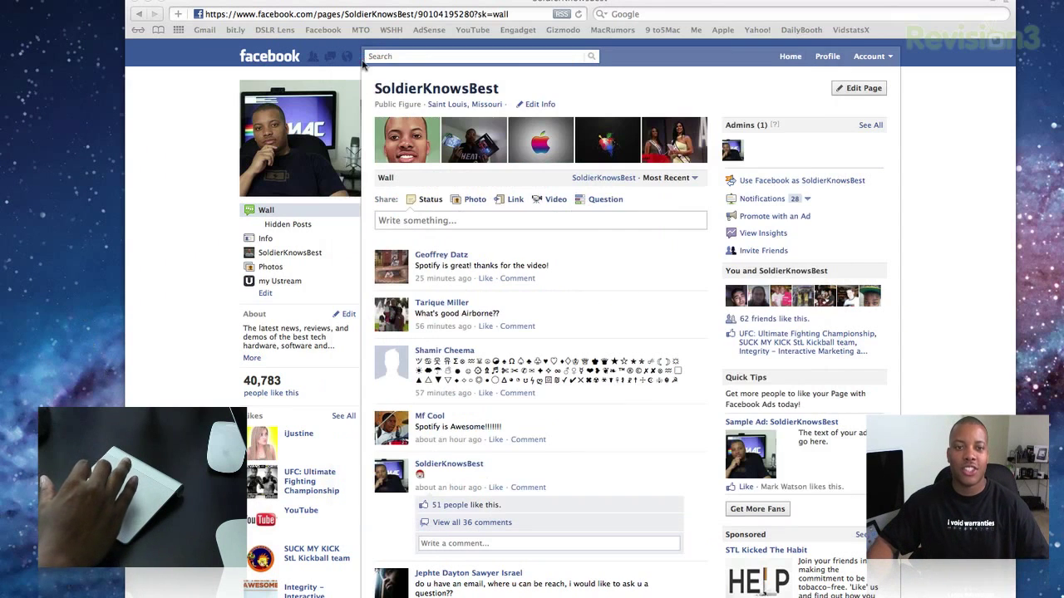
# - Insert ä into the Facebook status box via the A key's accent popup, then clear it
pyautogui.click(399, 221)
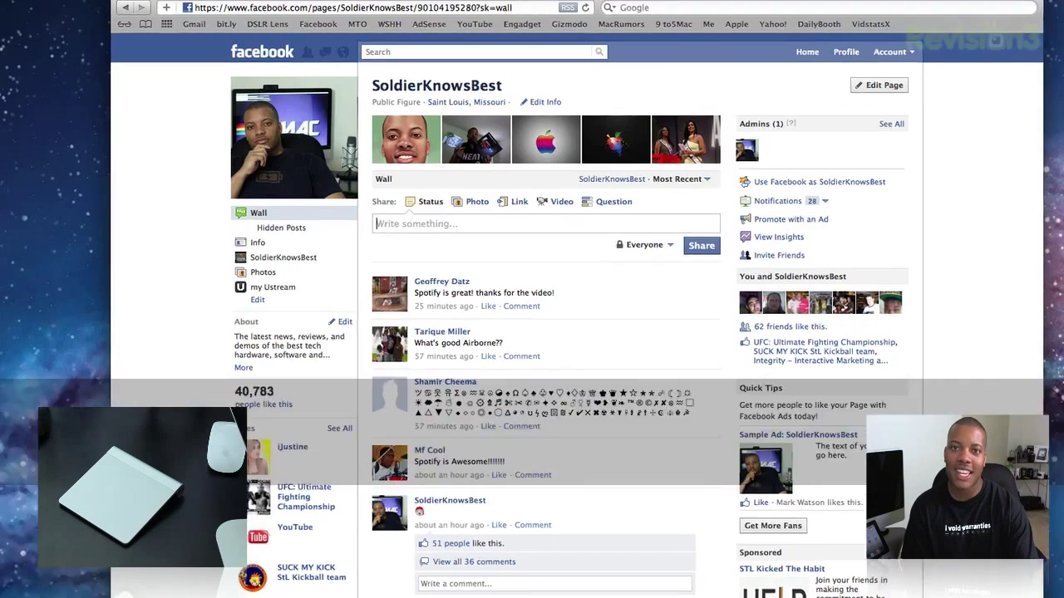
pyautogui.write('a')
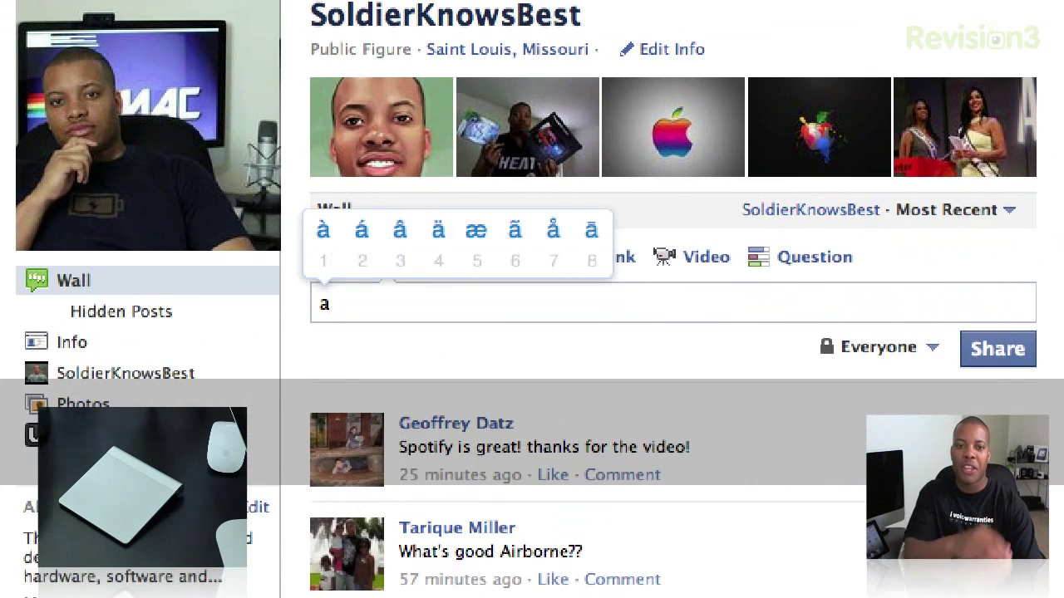
pyautogui.press('Right')
pyautogui.press('Right')
pyautogui.press('Right')
pyautogui.press('Right')
pyautogui.press('Right')
pyautogui.press('Right')
pyautogui.press('Right')
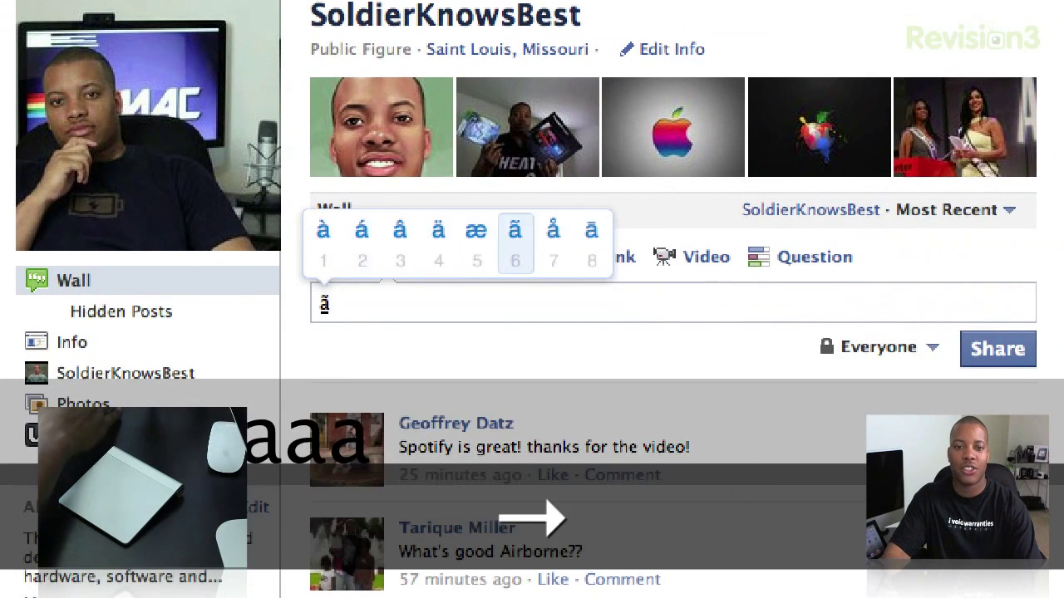
pyautogui.press('Left')
pyautogui.press('Left')
pyautogui.press('Left')
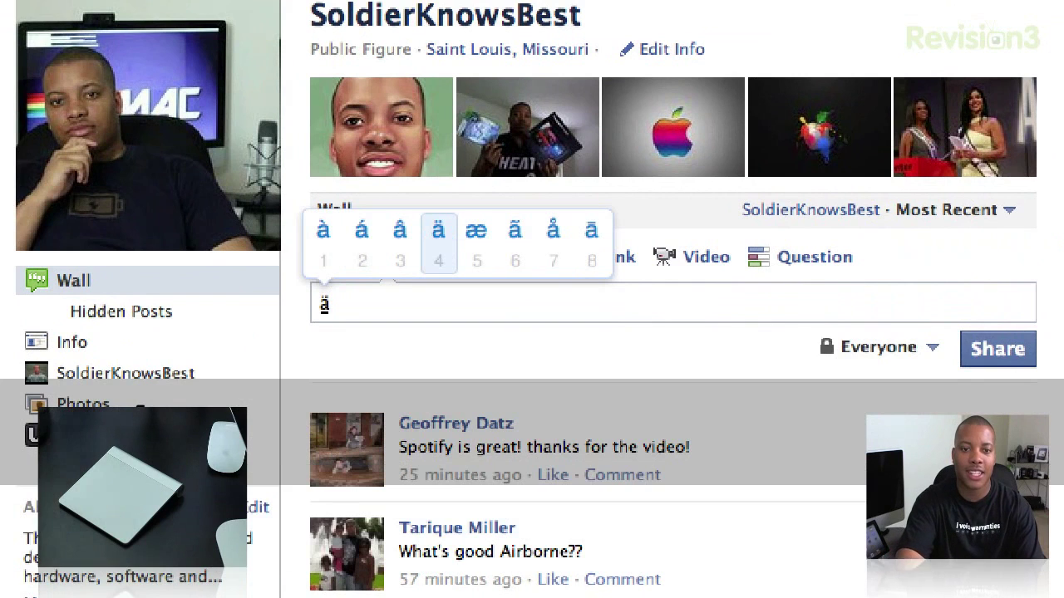
pyautogui.press('Return')
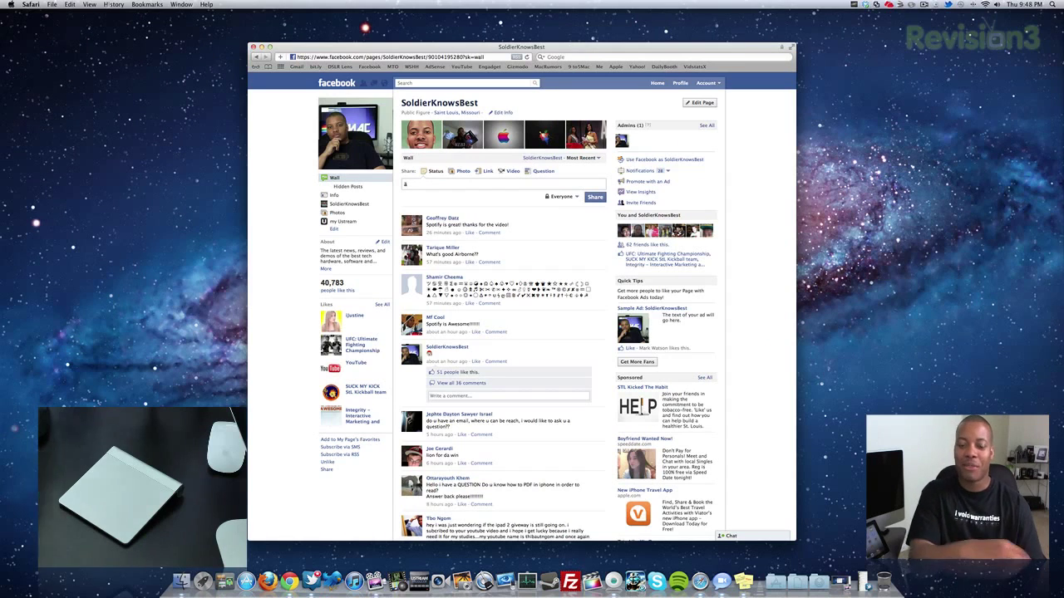
pyautogui.click(401, 120)
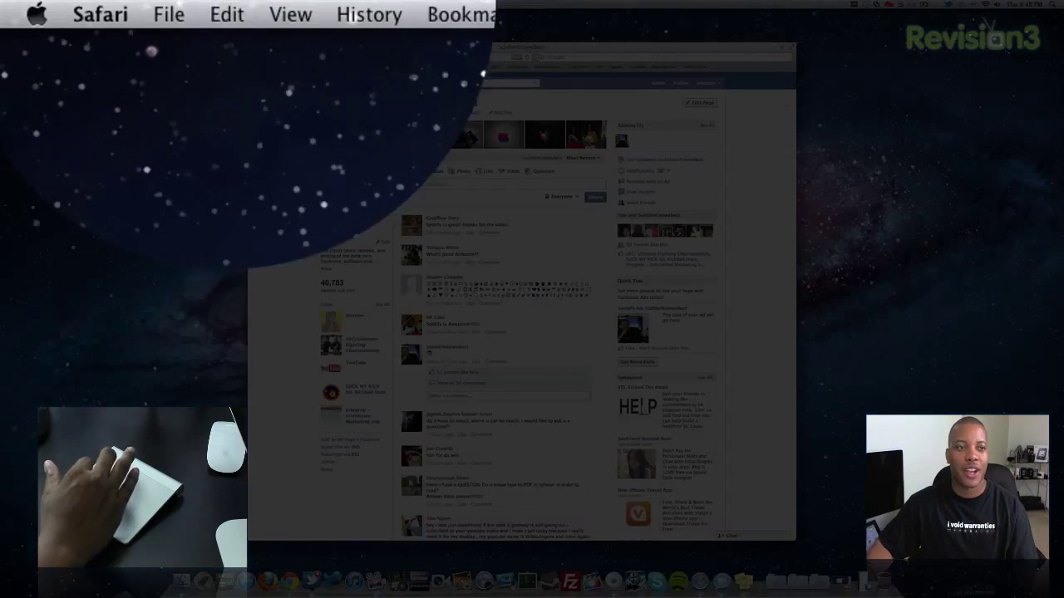
# - Drag the FROG FACE emoji from the Special Characters palette into the Facebook status box
pyautogui.click(70, 4)
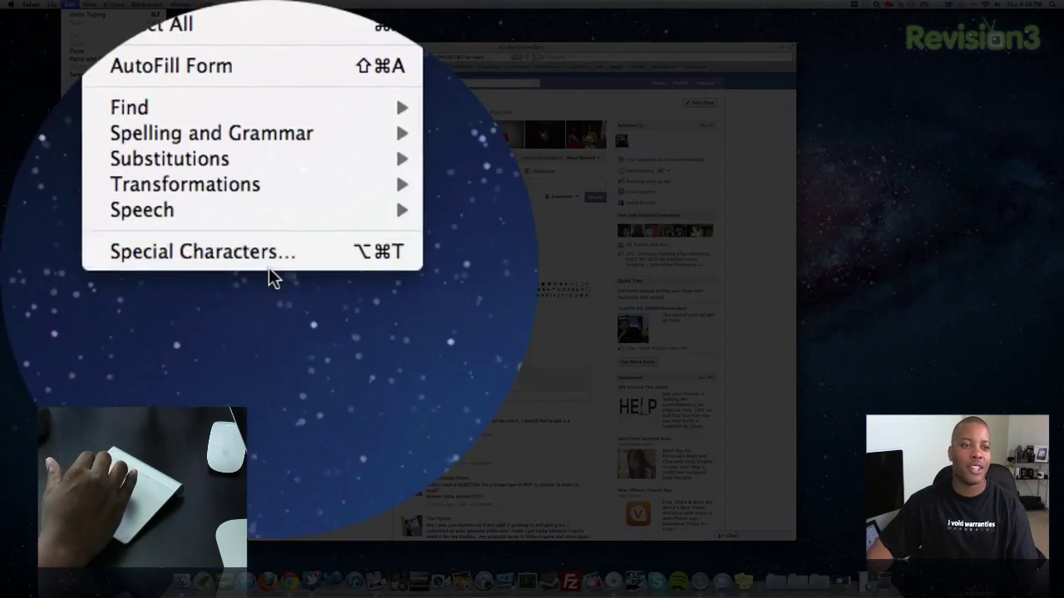
pyautogui.click(273, 274)
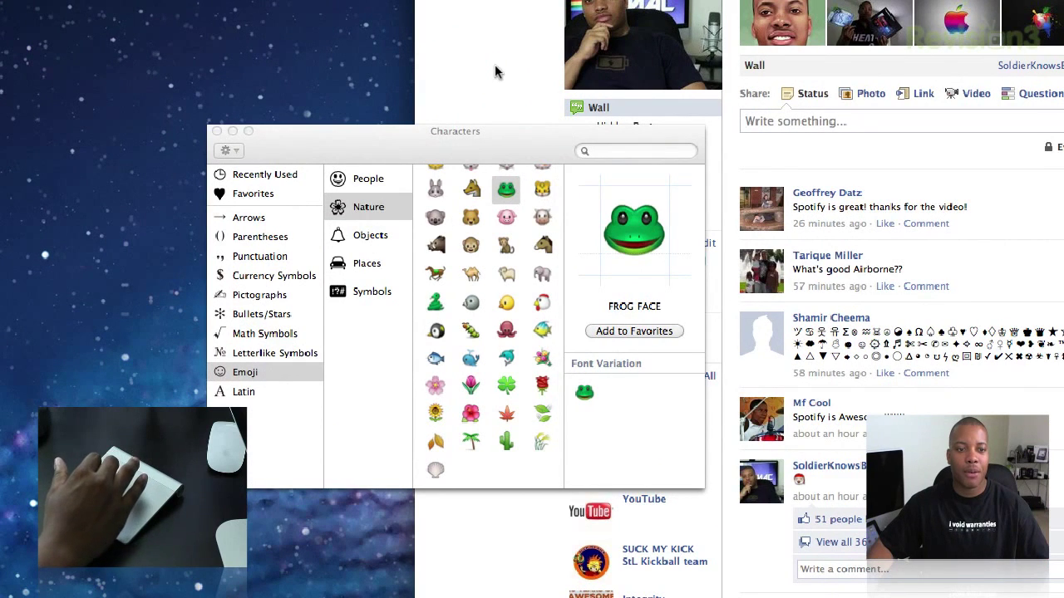
pyautogui.click(509, 190)
pyautogui.moveTo(509, 190); pyautogui.dragTo(775, 126)
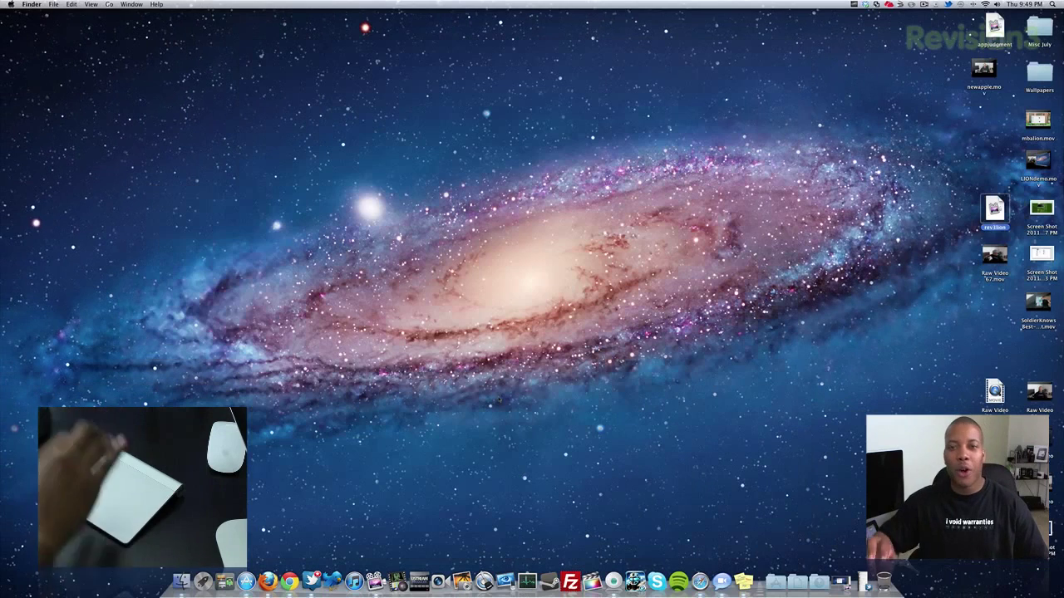
# - In Mission Control, move the Firefox window from Desktop 2 onto Desktop 3
pyautogui.hotkey('ctrl', 'Up')
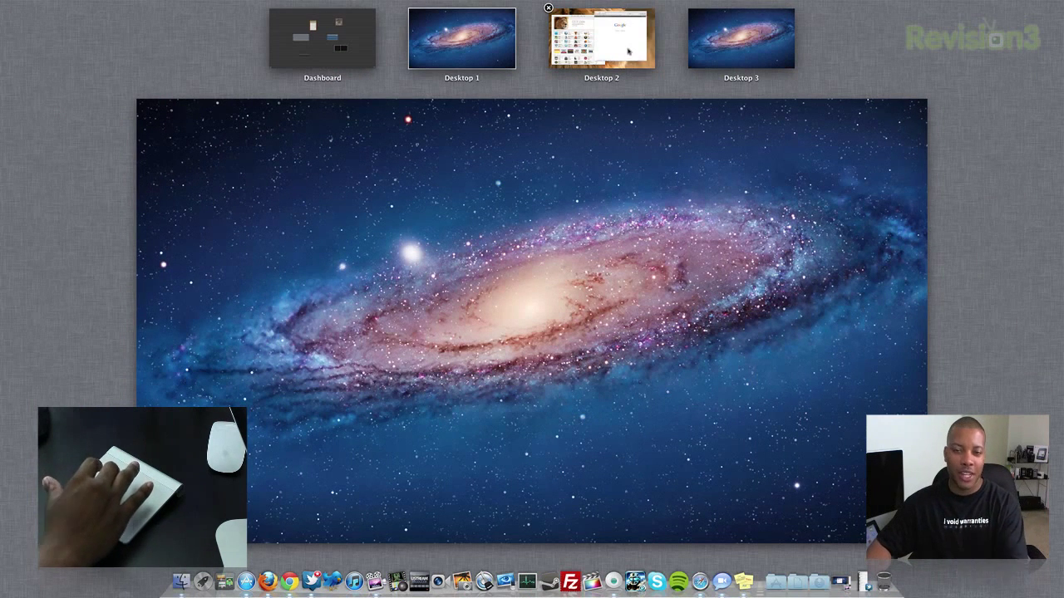
pyautogui.press('alt')
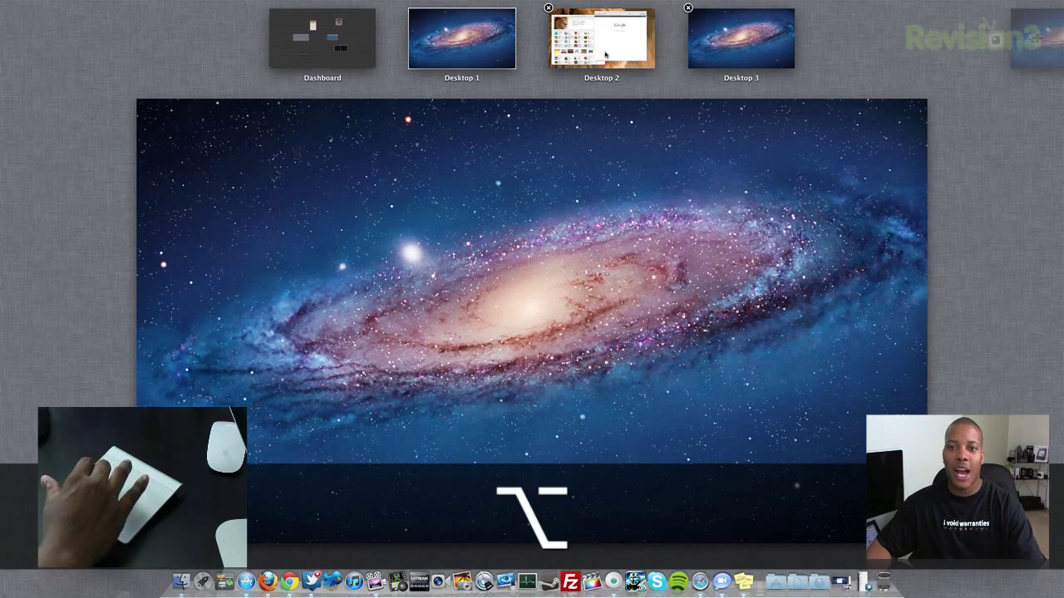
pyautogui.click(606, 54)
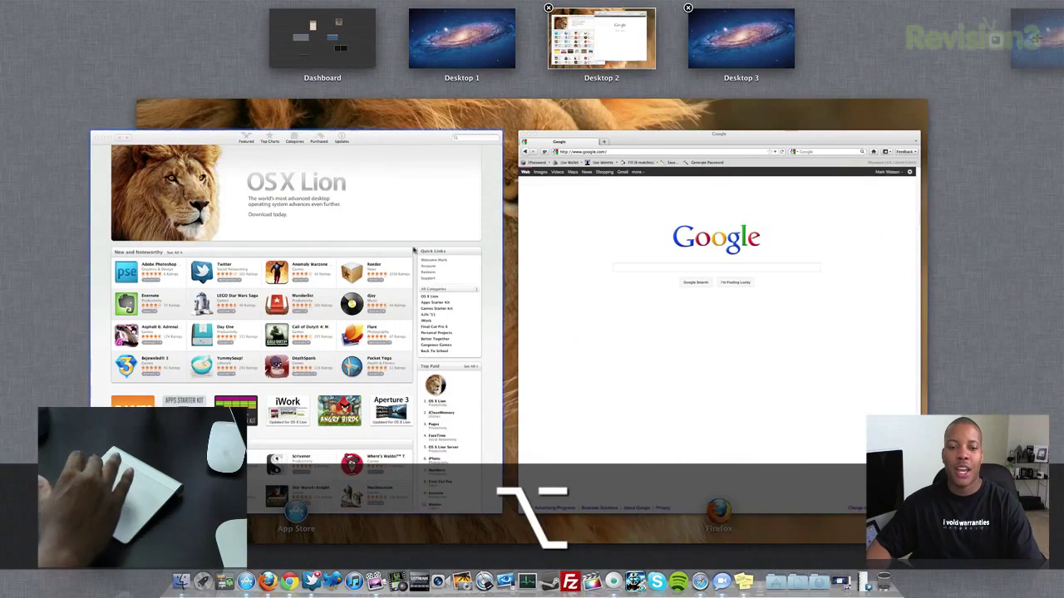
pyautogui.moveTo(594, 246); pyautogui.dragTo(727, 41)
pyautogui.click(725, 38)
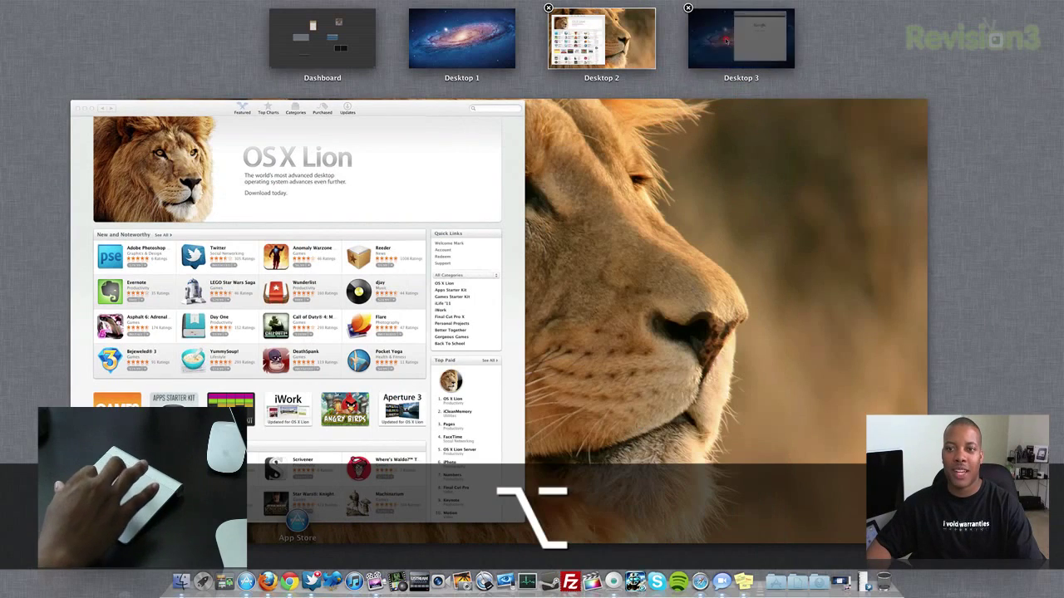
# - Preview Dashboard and Desktops 1, 2 and 3, then exit onto Desktop 1
pyautogui.click(601, 47)
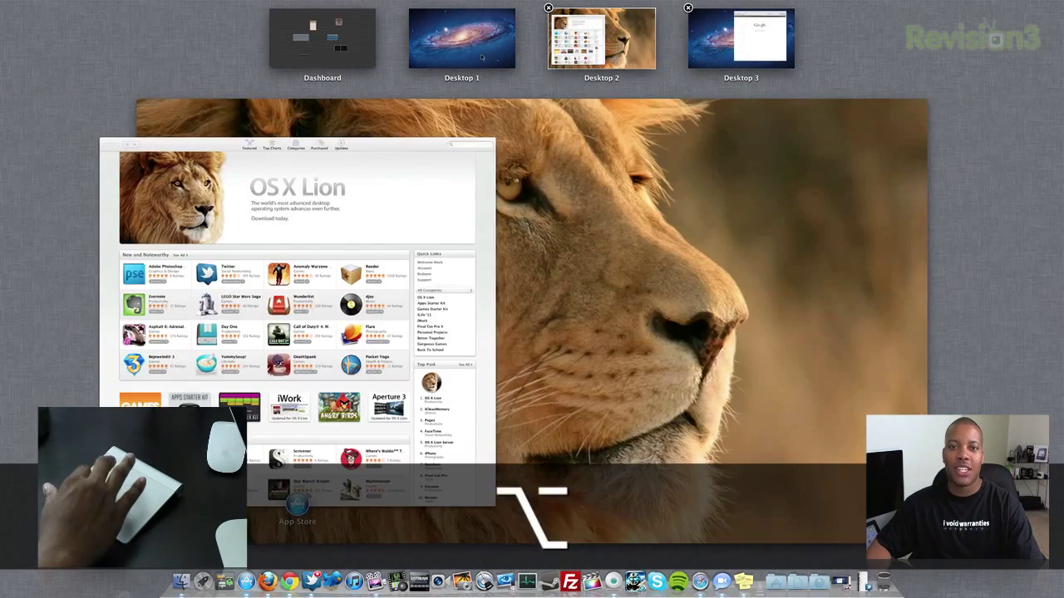
pyautogui.click(481, 57)
pyautogui.hotkey('ctrl', 'Left')
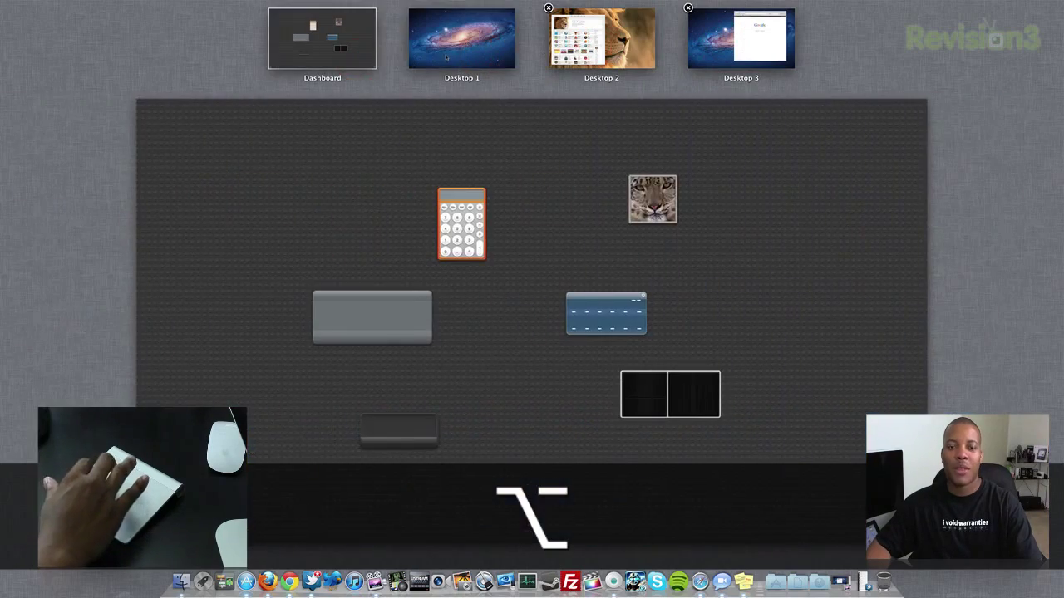
pyautogui.click(446, 56)
pyautogui.click(601, 45)
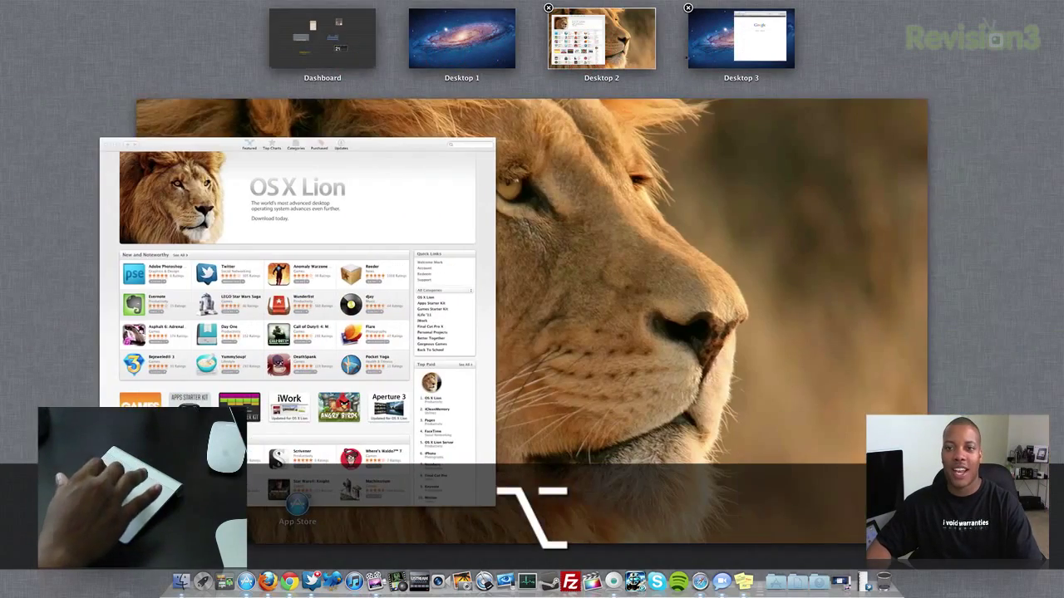
pyautogui.click(701, 57)
pyautogui.click(486, 53)
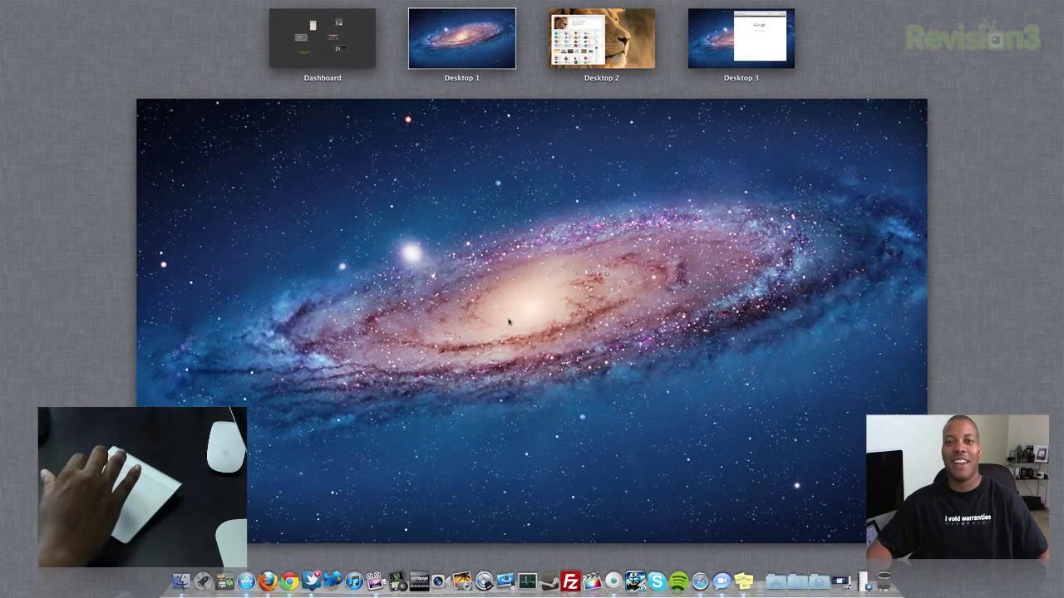
pyautogui.click(499, 350)
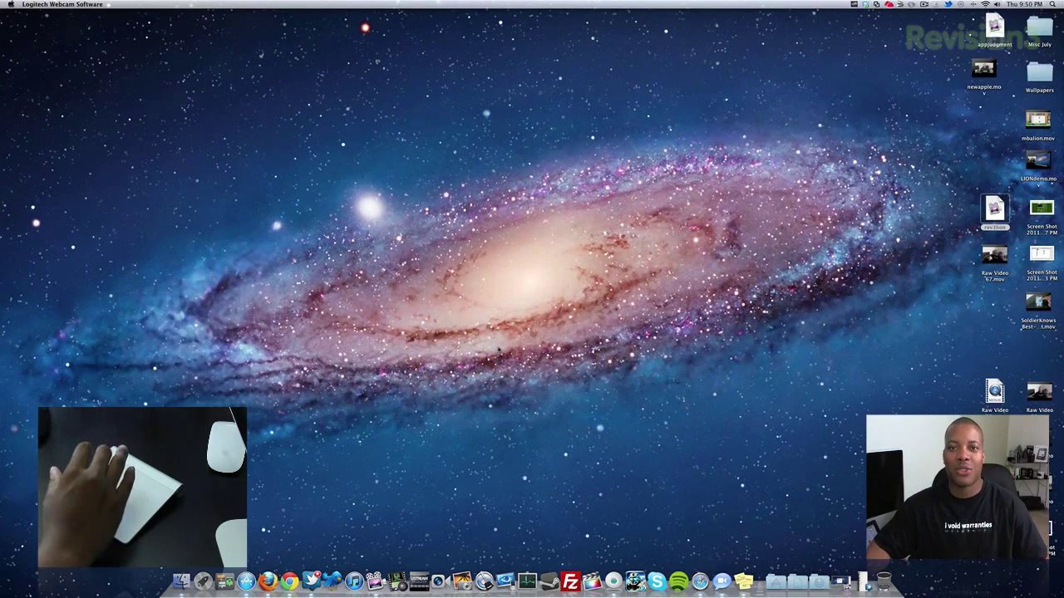
# - Launch QuickTime Player by searching 'qu' in Spotlight
pyautogui.click(499, 350)
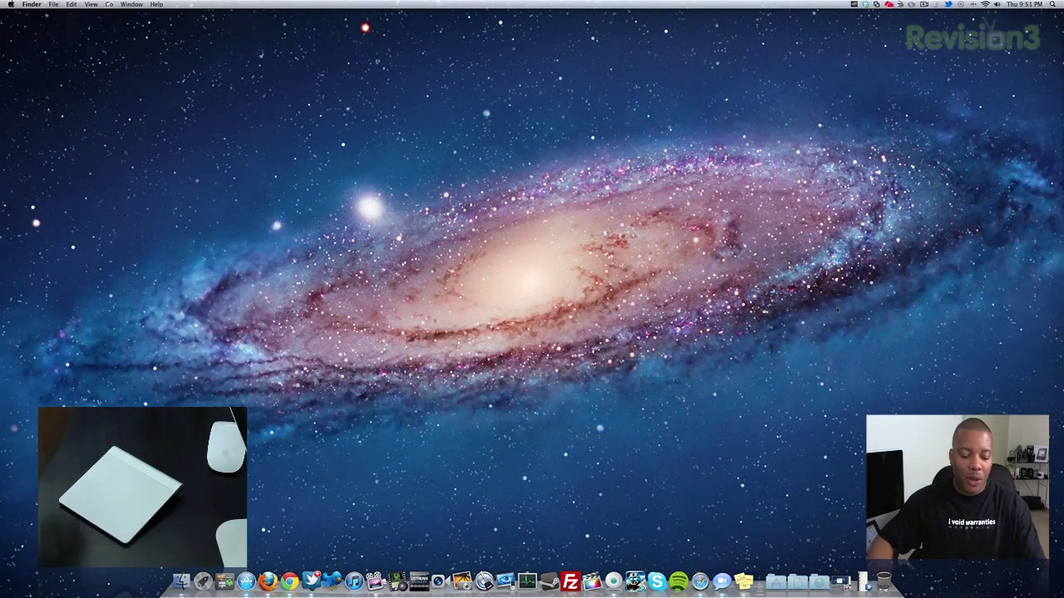
pyautogui.press('super+space')
pyautogui.write('qu')
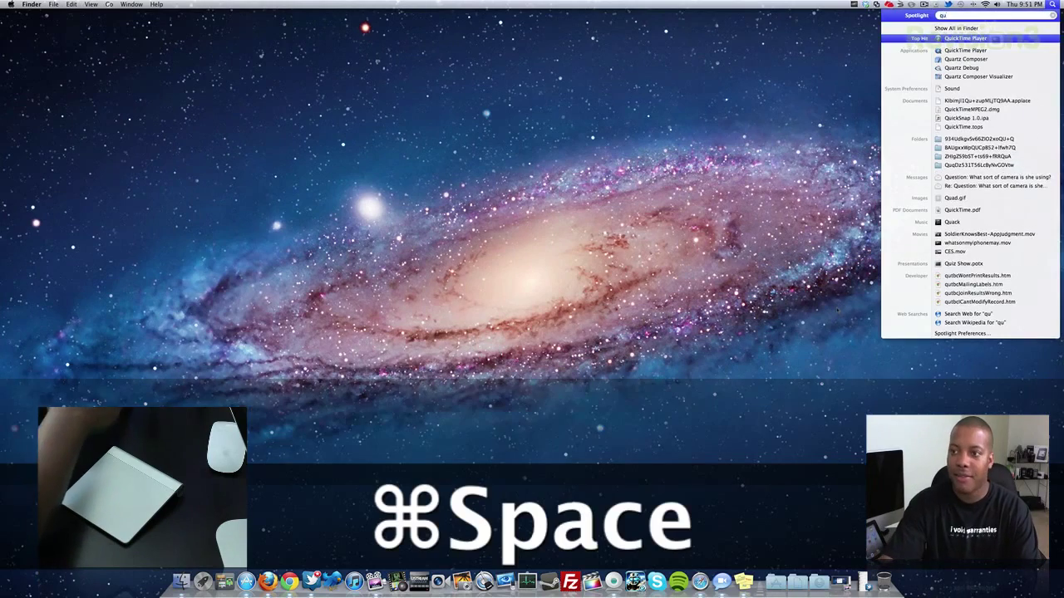
pyautogui.press('Return')
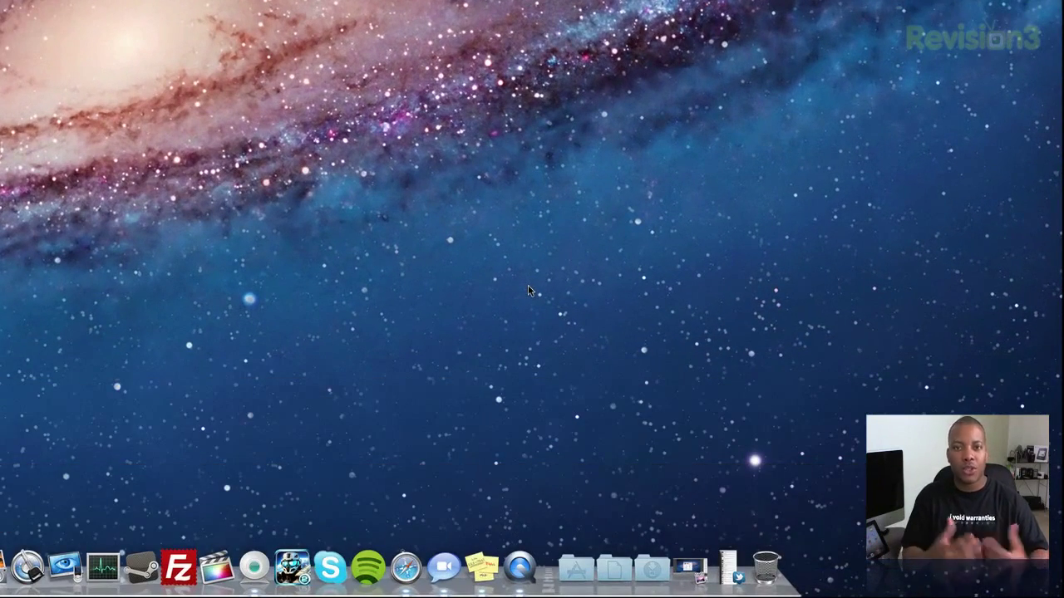
# - Start a New Screen Recording from QuickTime Player's Dock icon menu
pyautogui.rightClick(519, 568)
pyautogui.moveTo(547, 472)
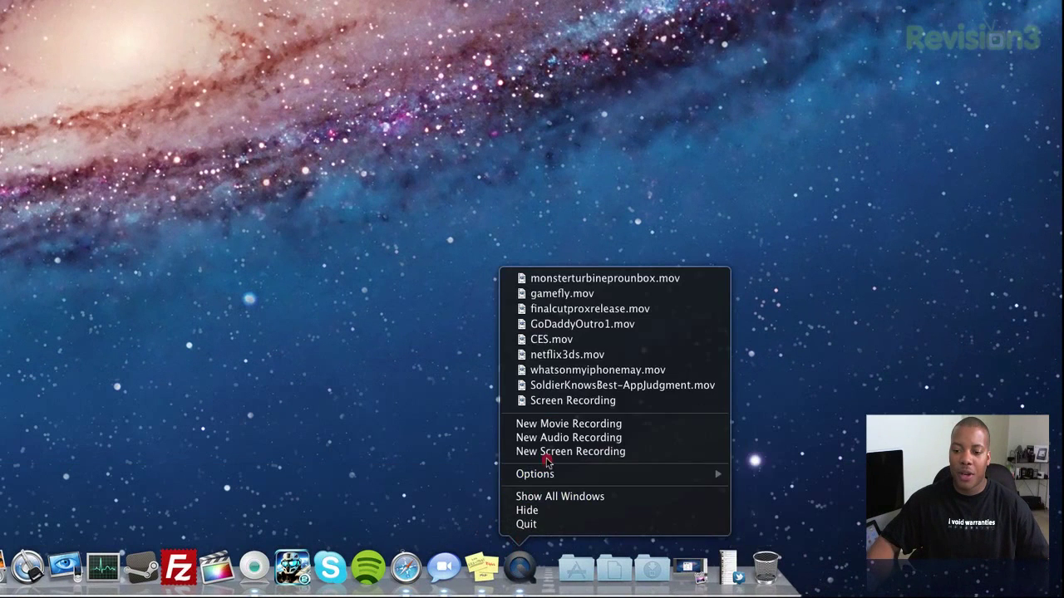
pyautogui.click(546, 451)
pyautogui.rightClick(520, 565)
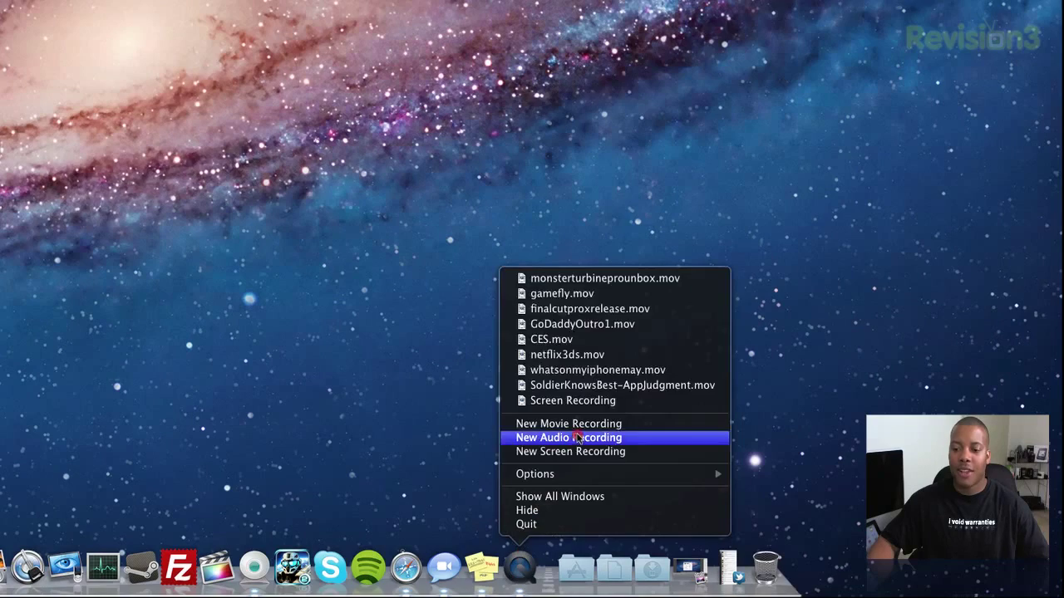
pyautogui.click(585, 449)
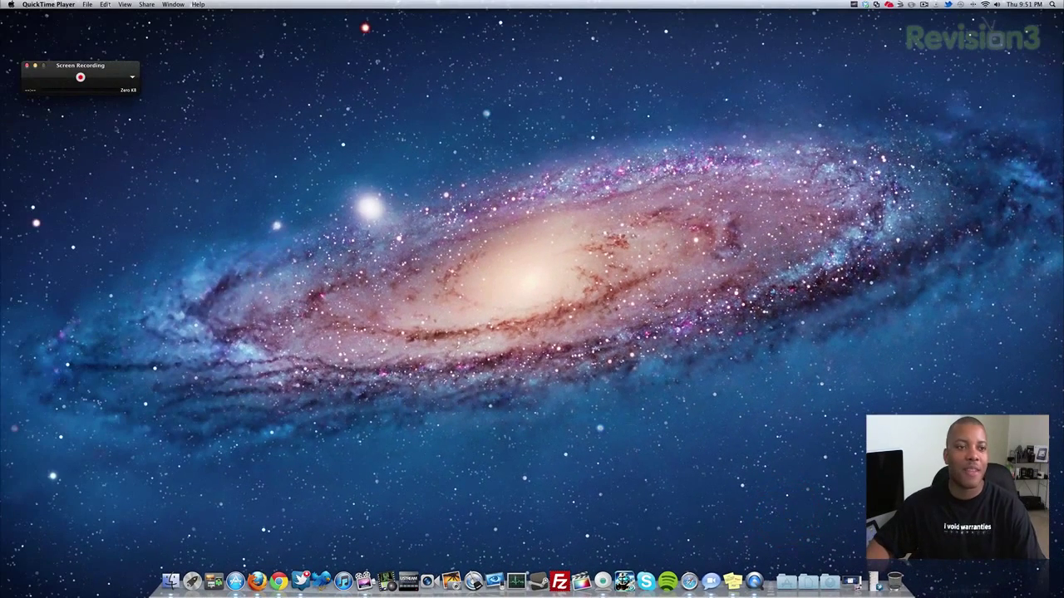
pyautogui.click(80, 78)
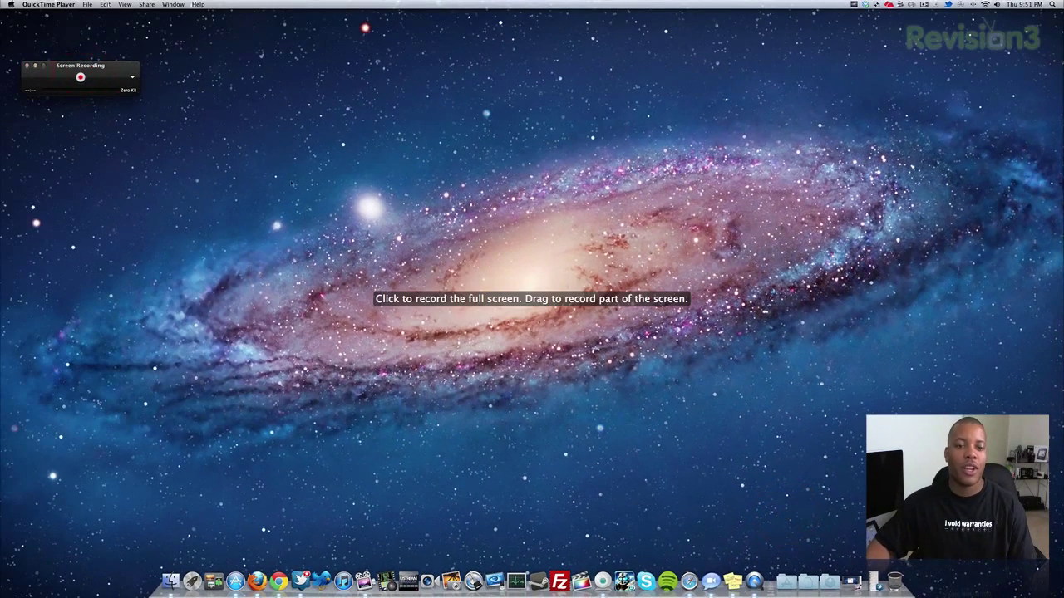
pyautogui.moveTo(244, 157); pyautogui.dragTo(786, 479)
pyautogui.moveTo(714, 429); pyautogui.dragTo(599, 350)
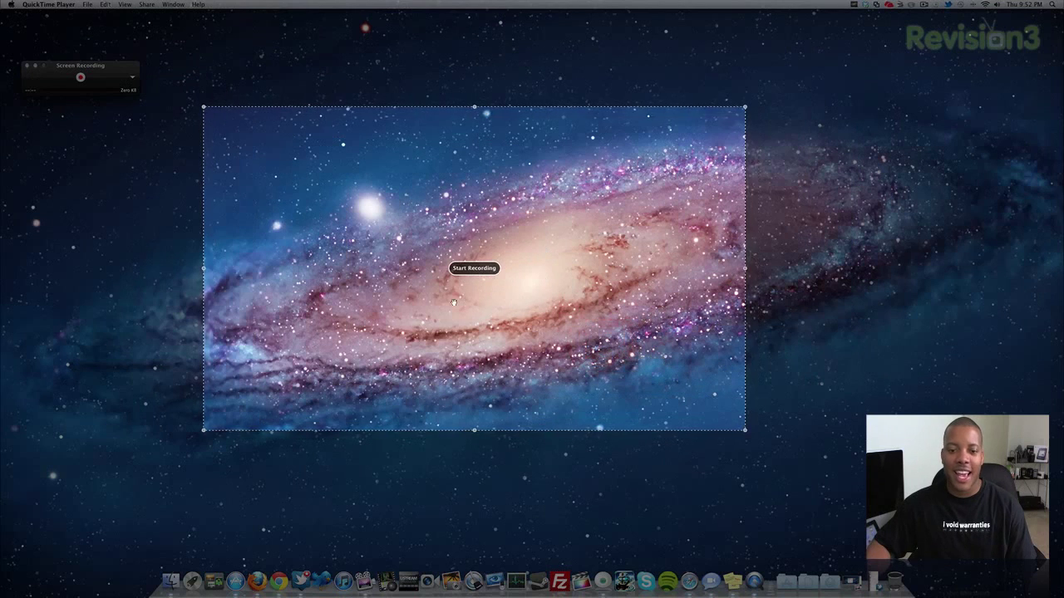
pyautogui.click(161, 179)
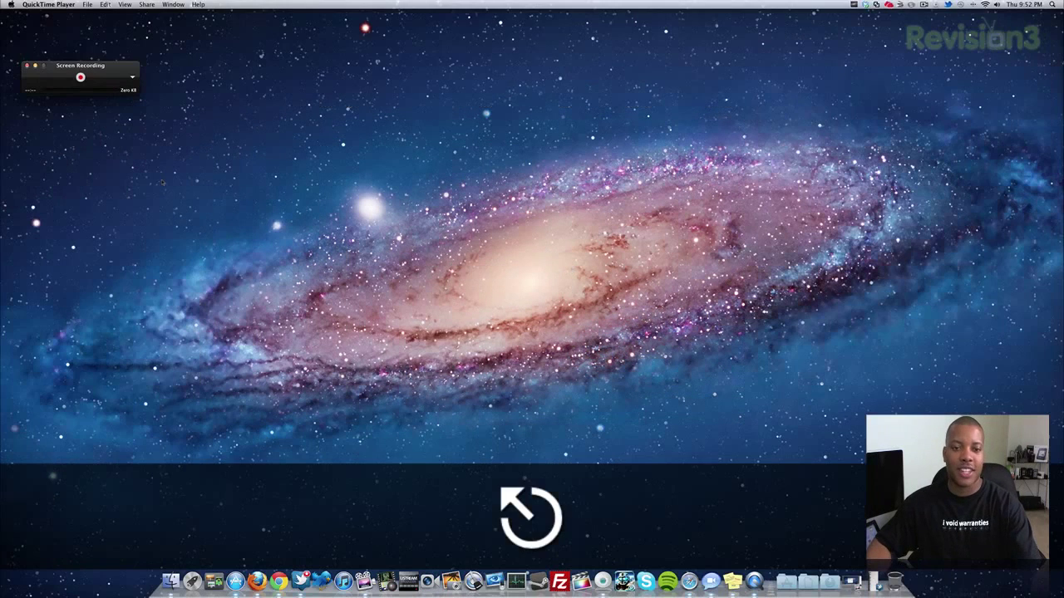